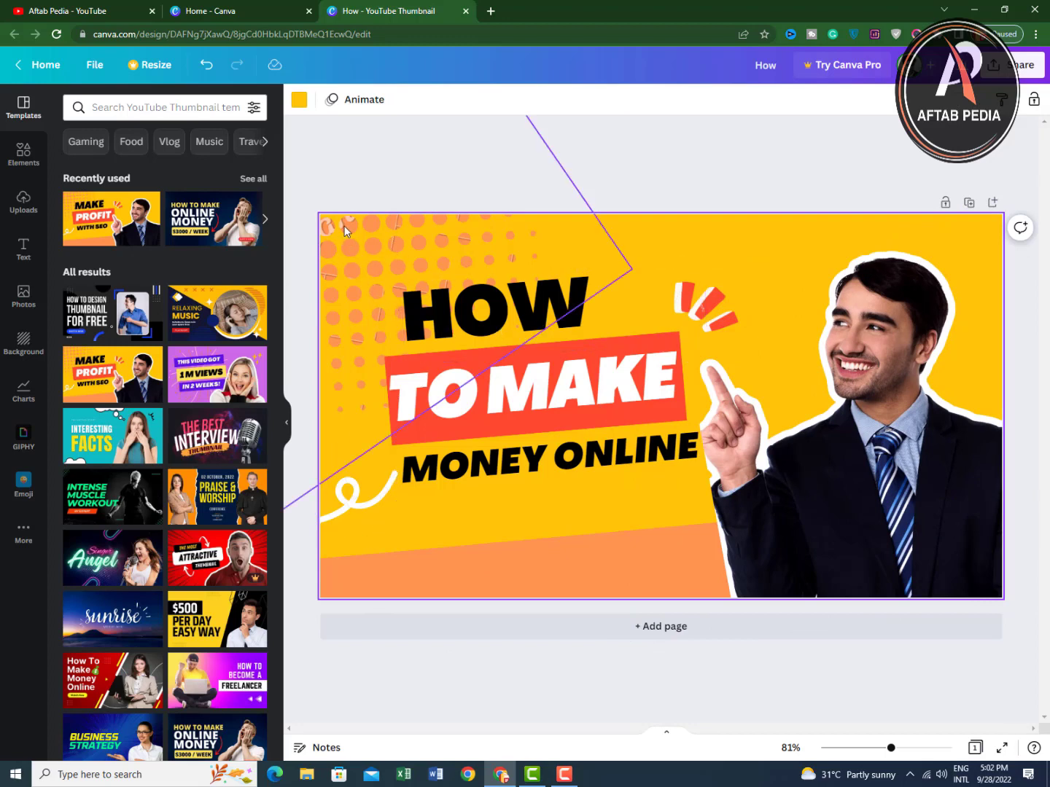
Delete the orange dotted pattern in the thumbnail's upper-left corner and save the design
left_click(371, 272)
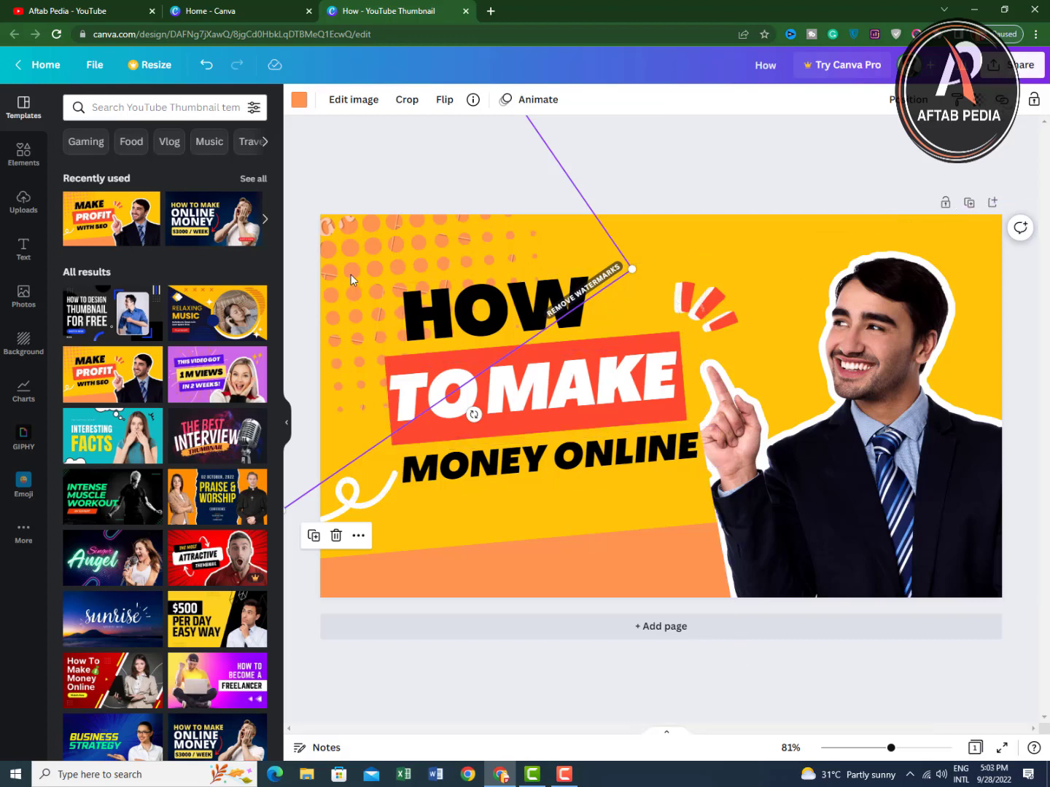
key("Delete")
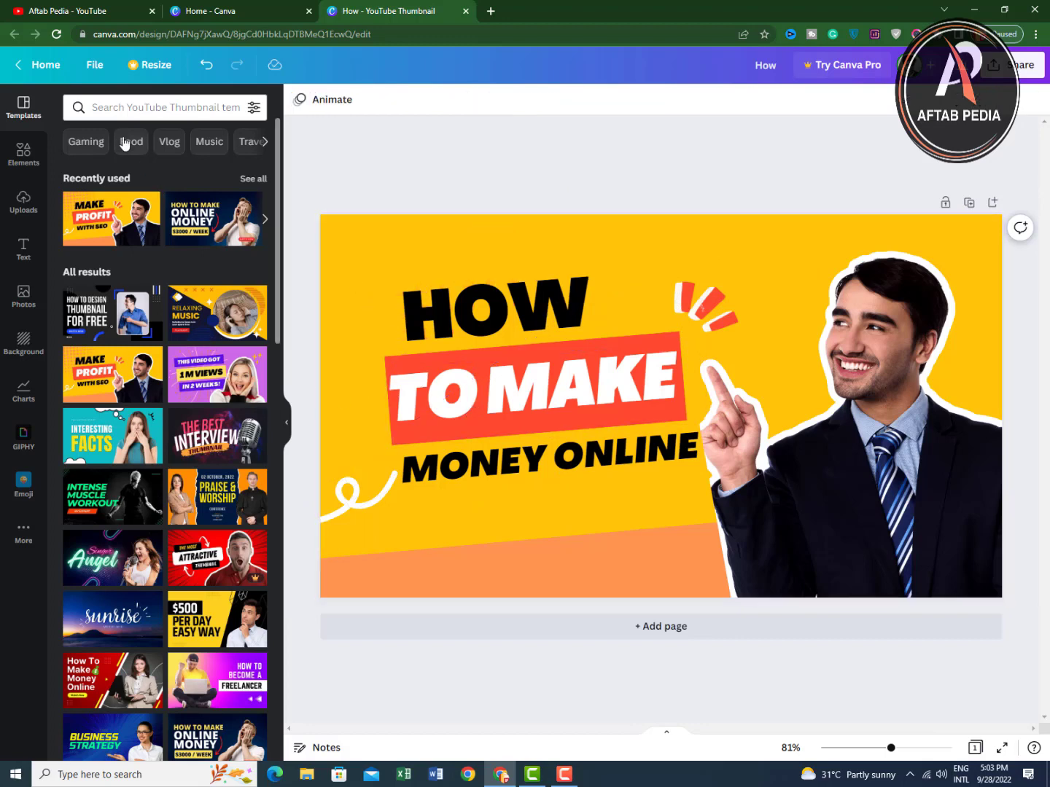
scroll(130, 290, "down", 2)
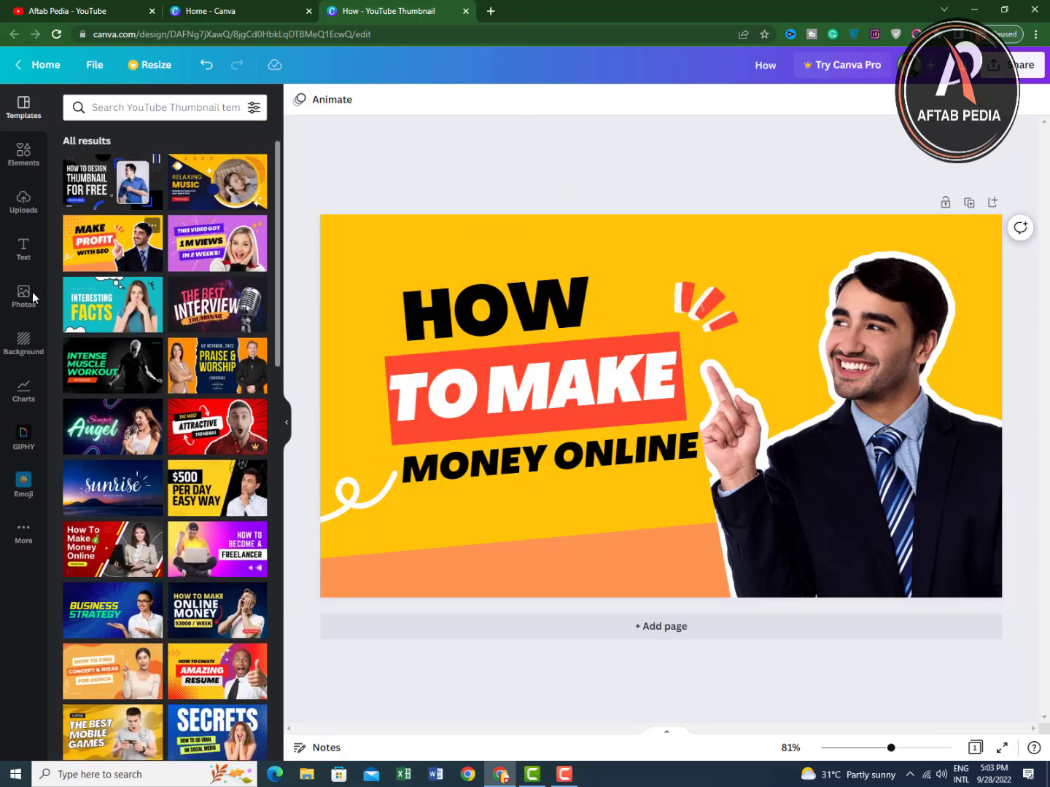
left_click(27, 301)
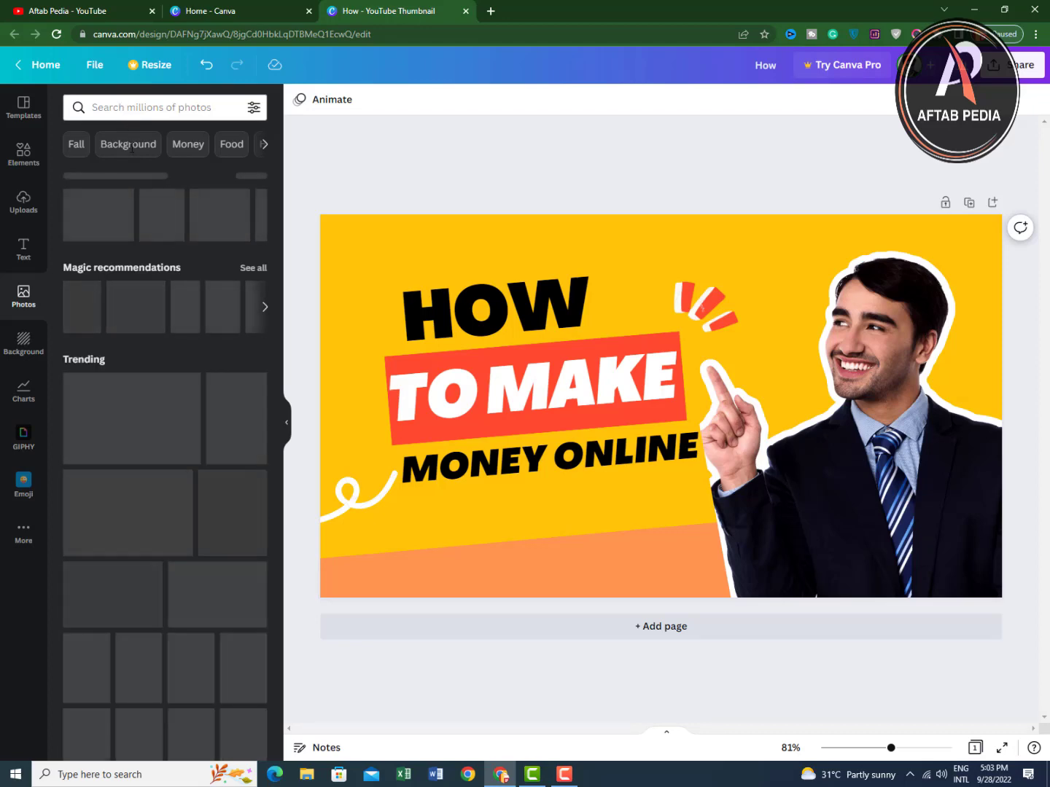
left_click(95, 67)
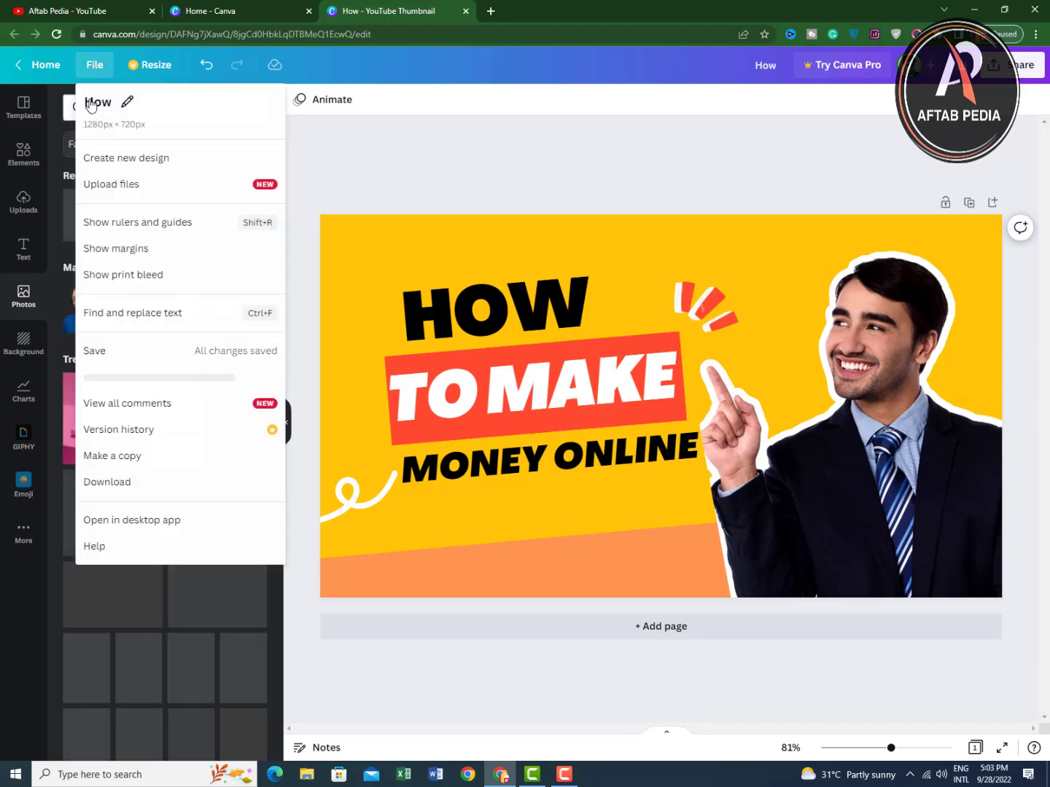
left_click(93, 355)
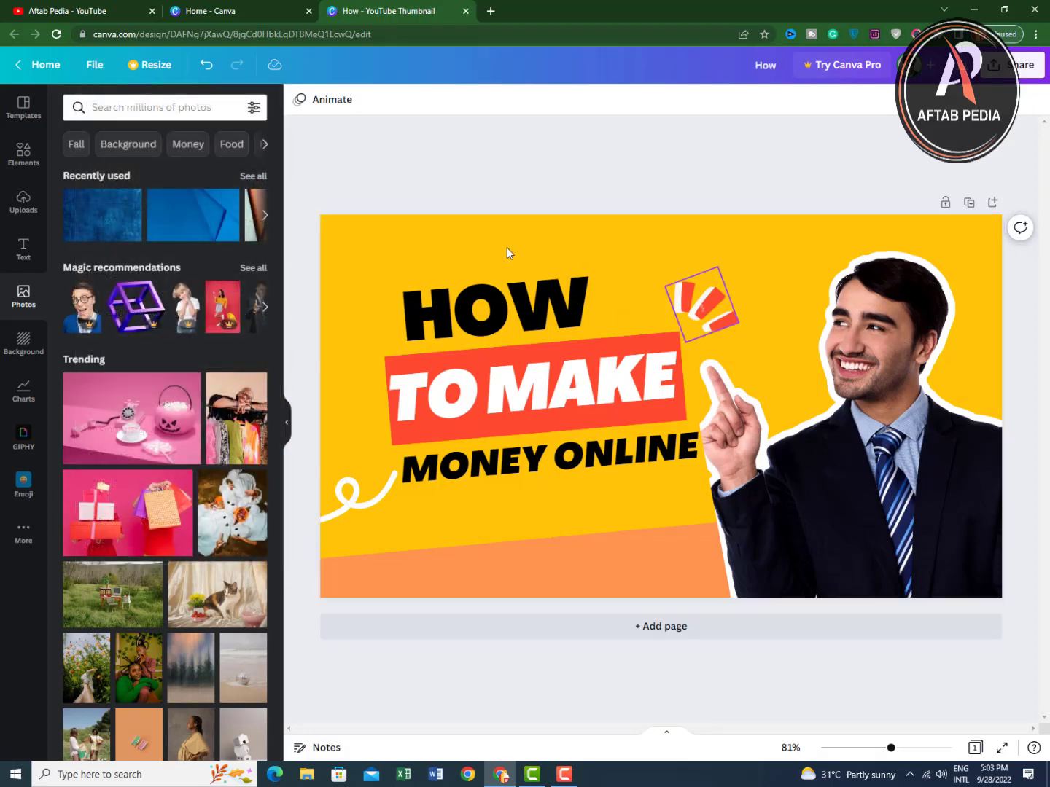
Try to download the thumbnail as a JPG
left_click(1005, 66)
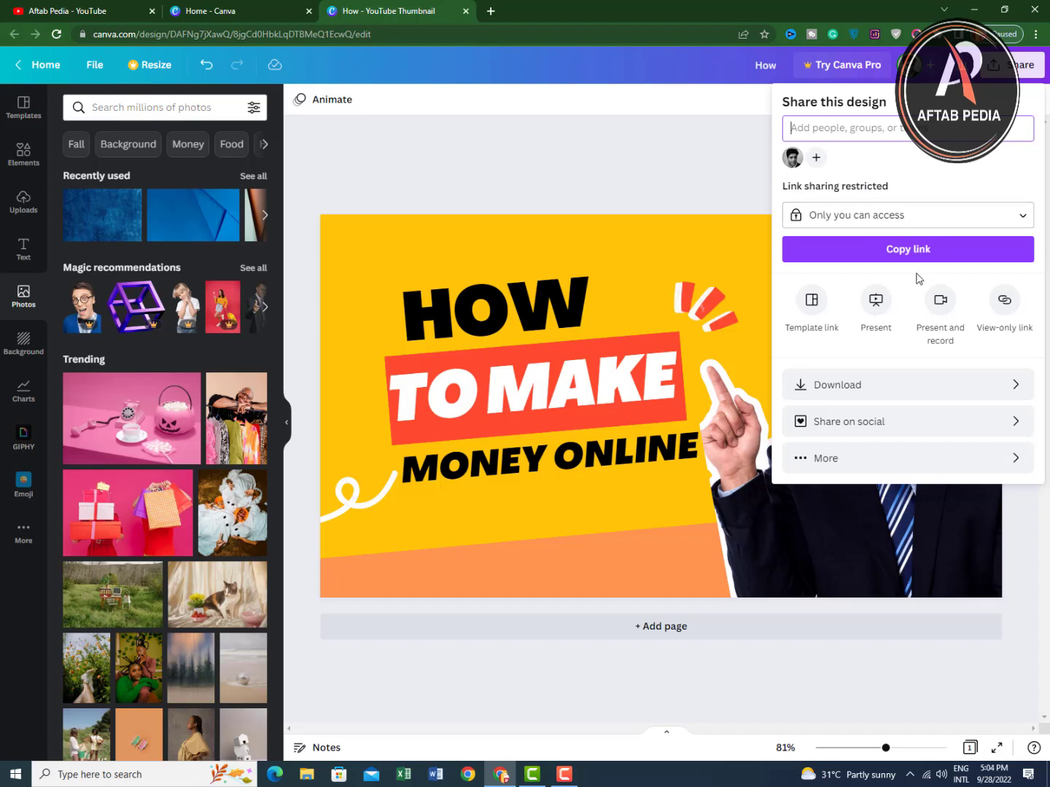
left_click(943, 261)
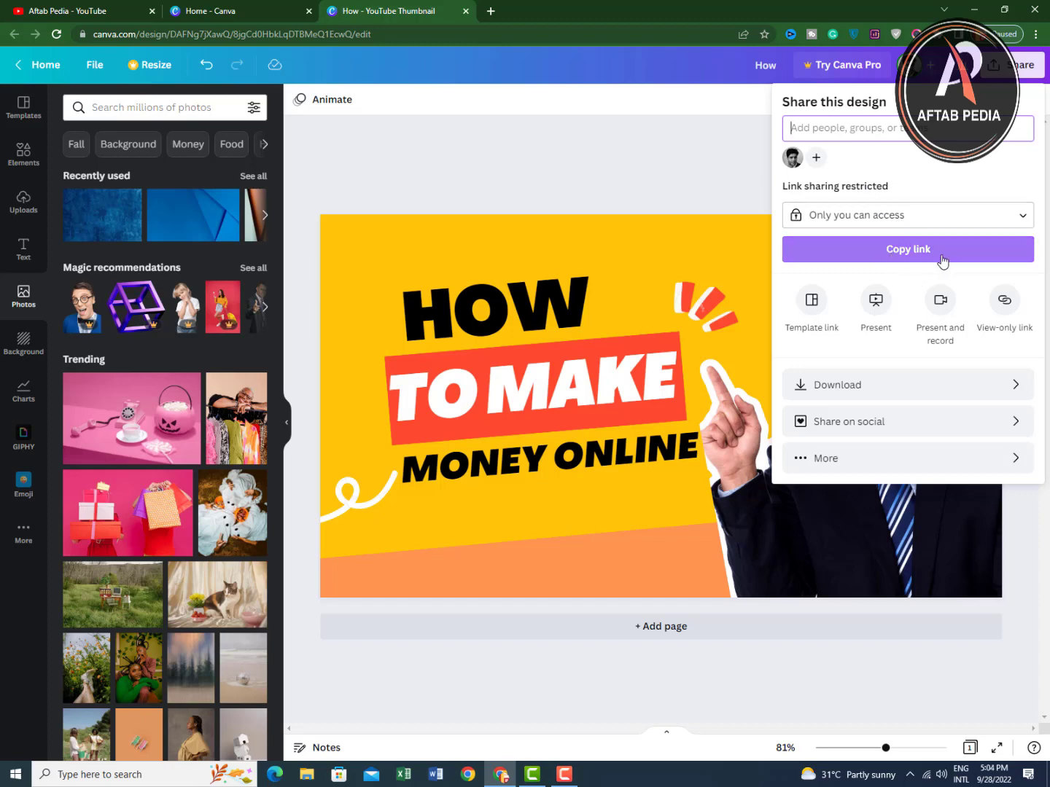
left_click(840, 385)
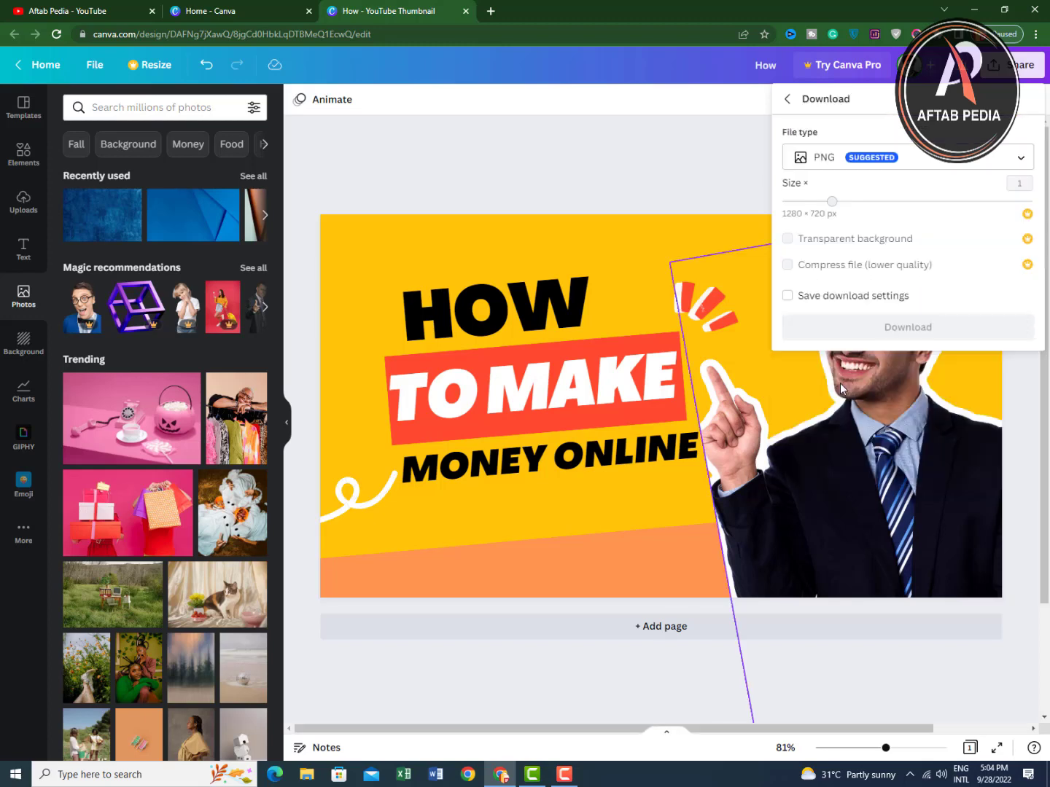
left_click(910, 163)
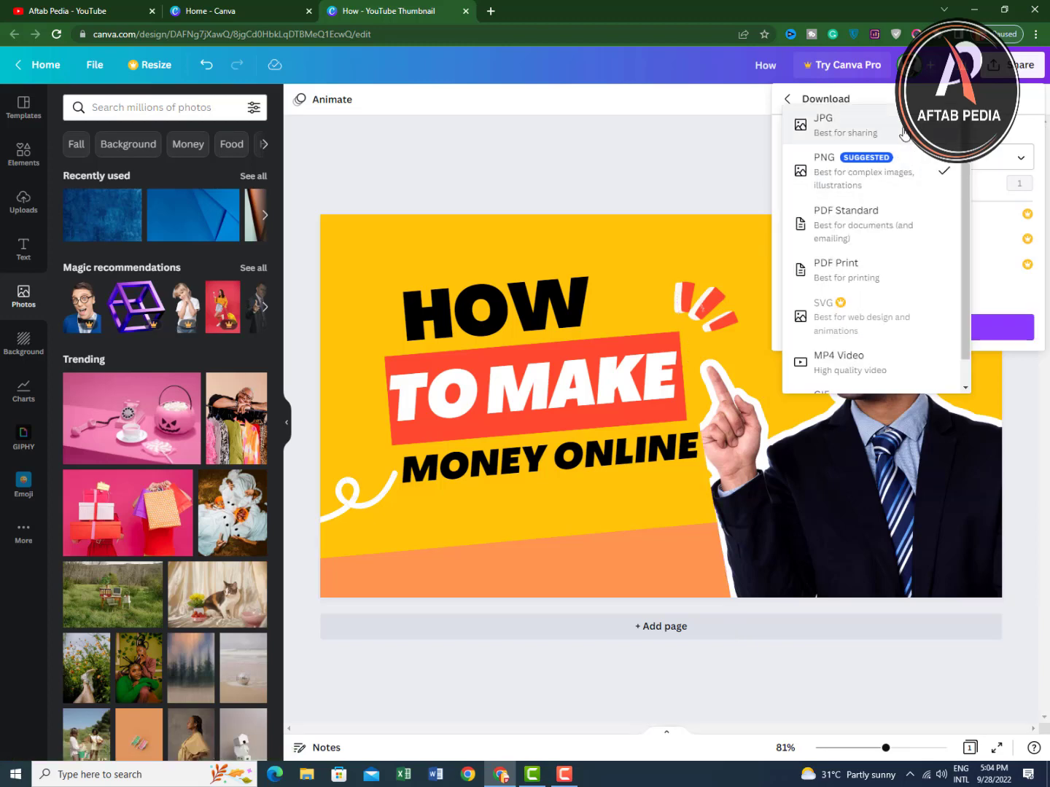
left_click(904, 132)
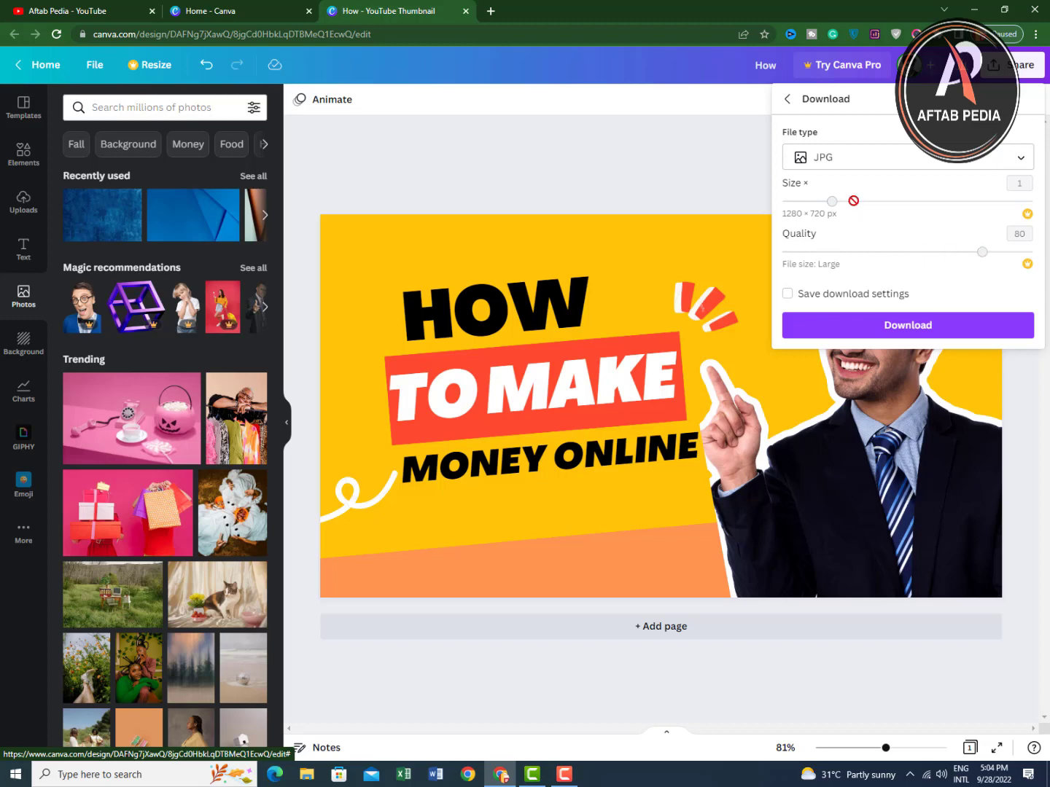
left_click(889, 325)
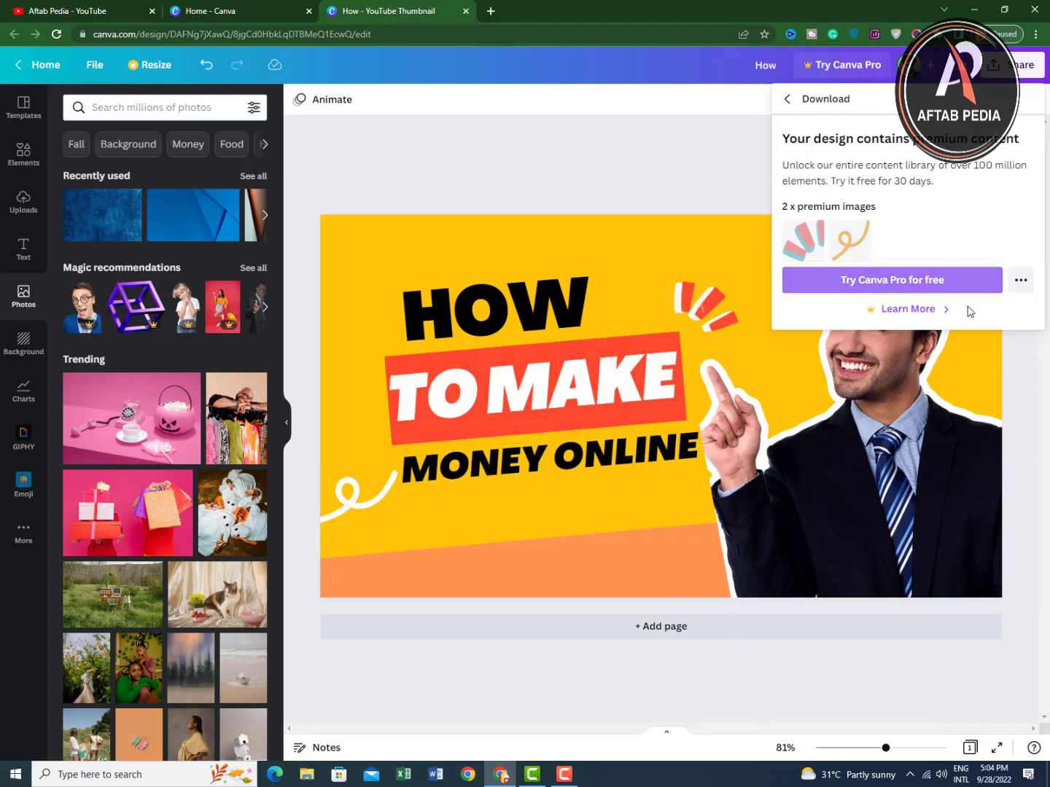
left_click(577, 157)
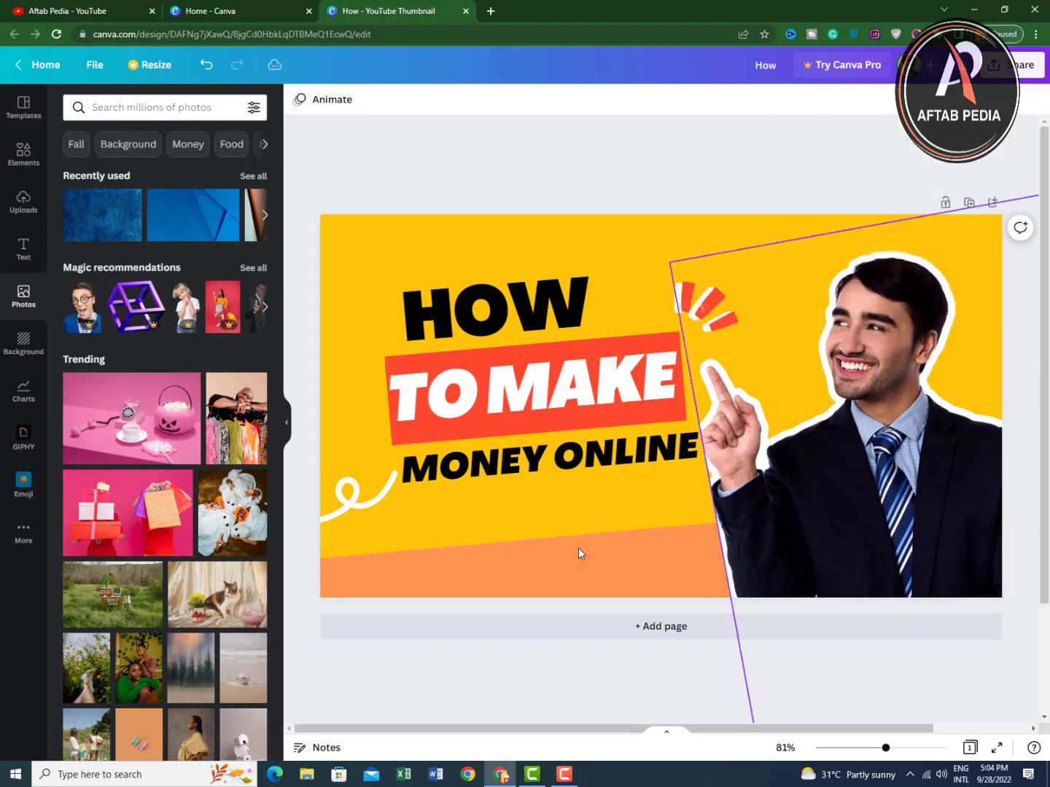
Delete the red-and-white burst graphic above the man's pointing finger
left_click(722, 308)
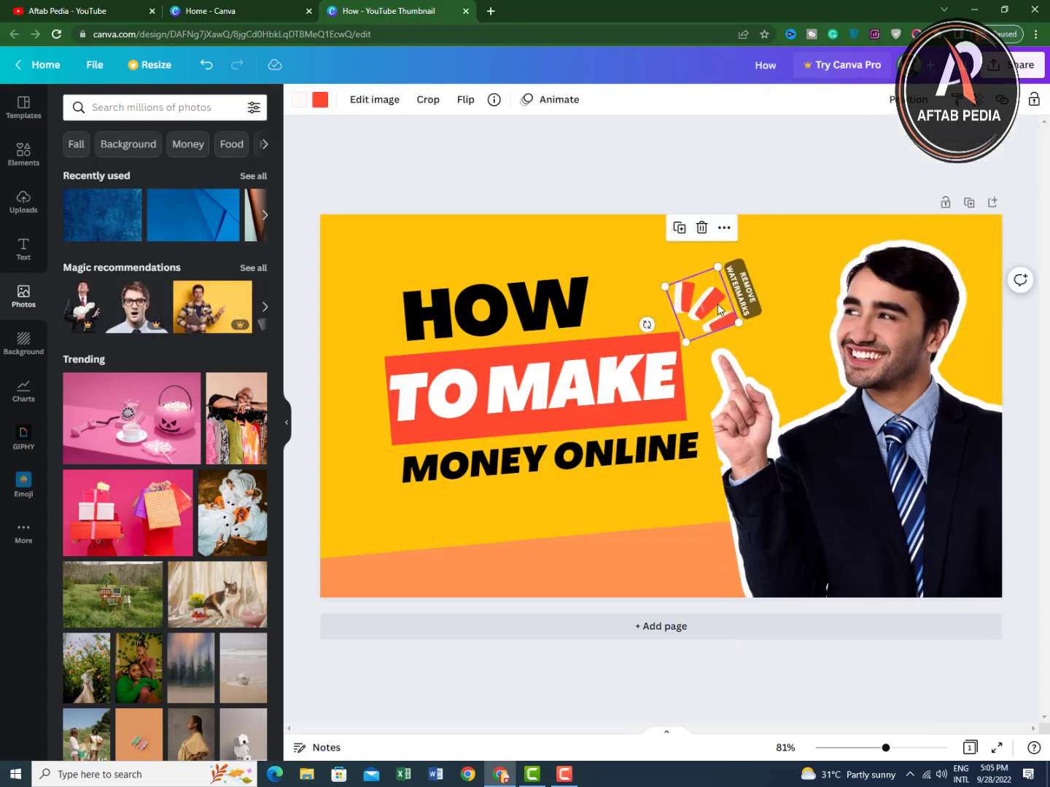
key("Delete")
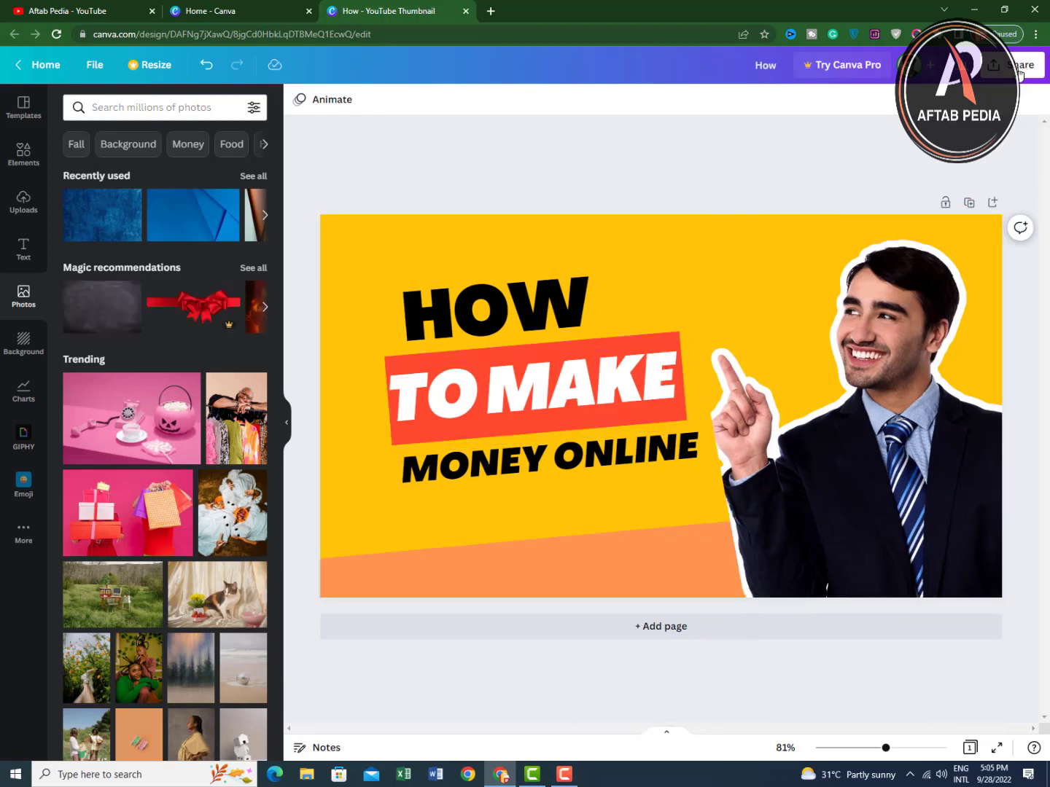
Browse the photo library's Background category
scroll(135, 516, "down", 3)
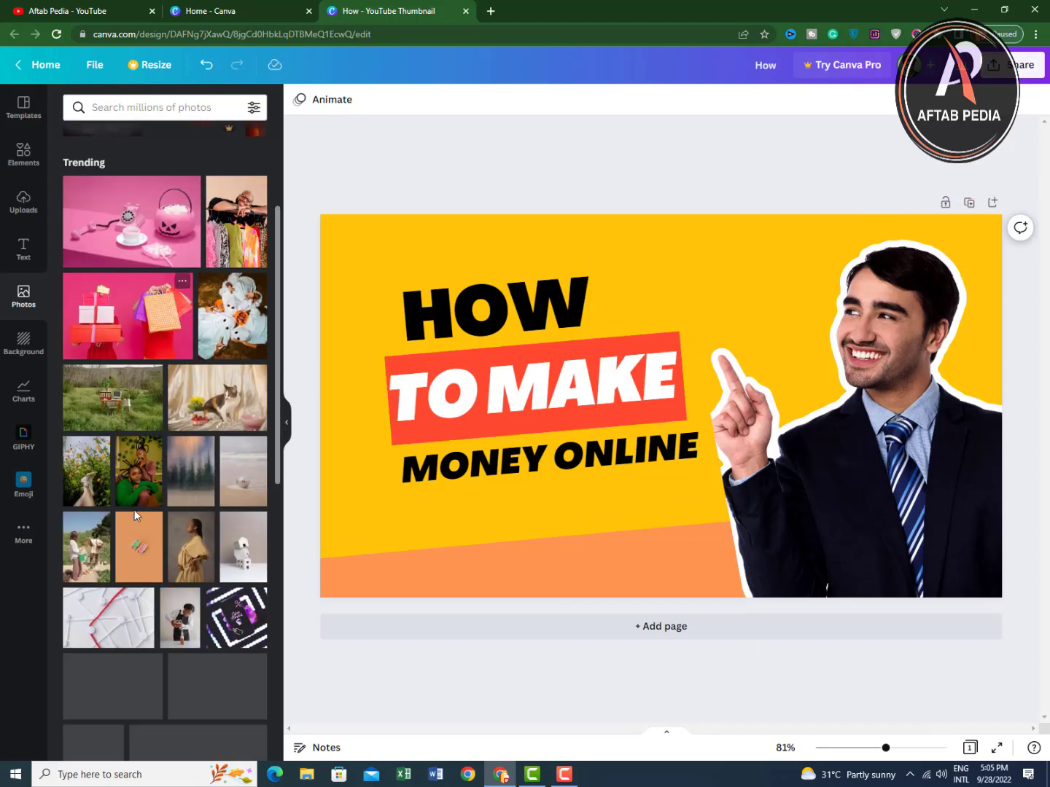
scroll(134, 516, "up", 3)
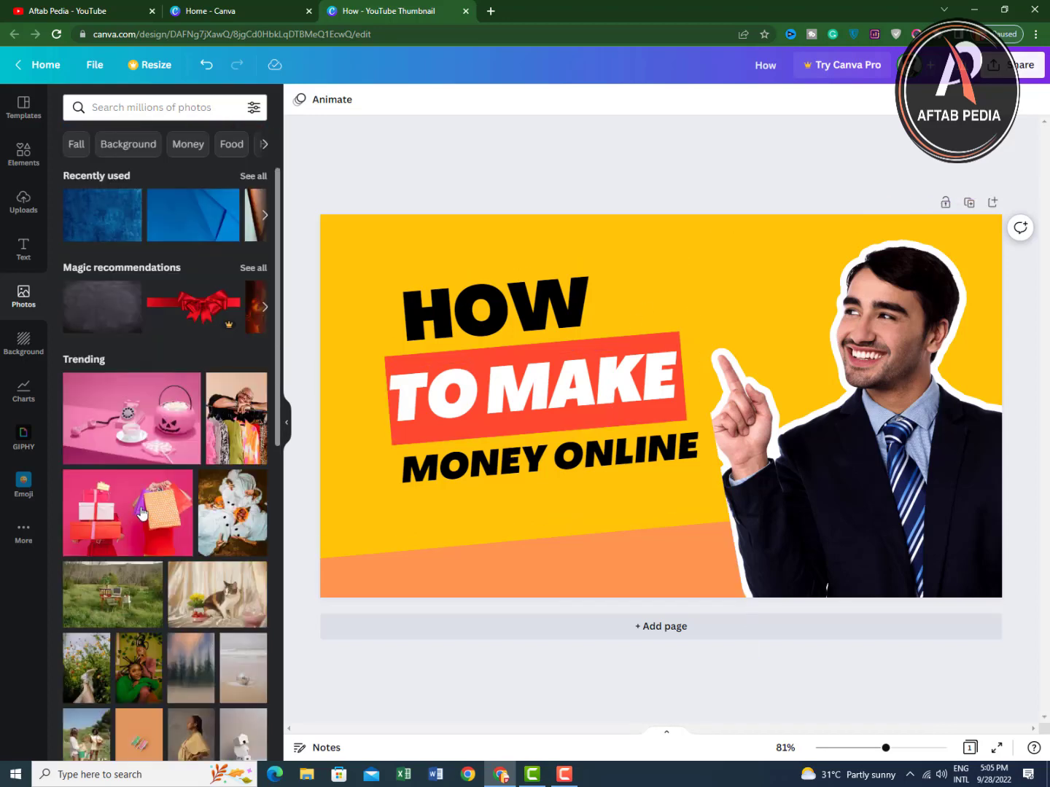
left_click(110, 145)
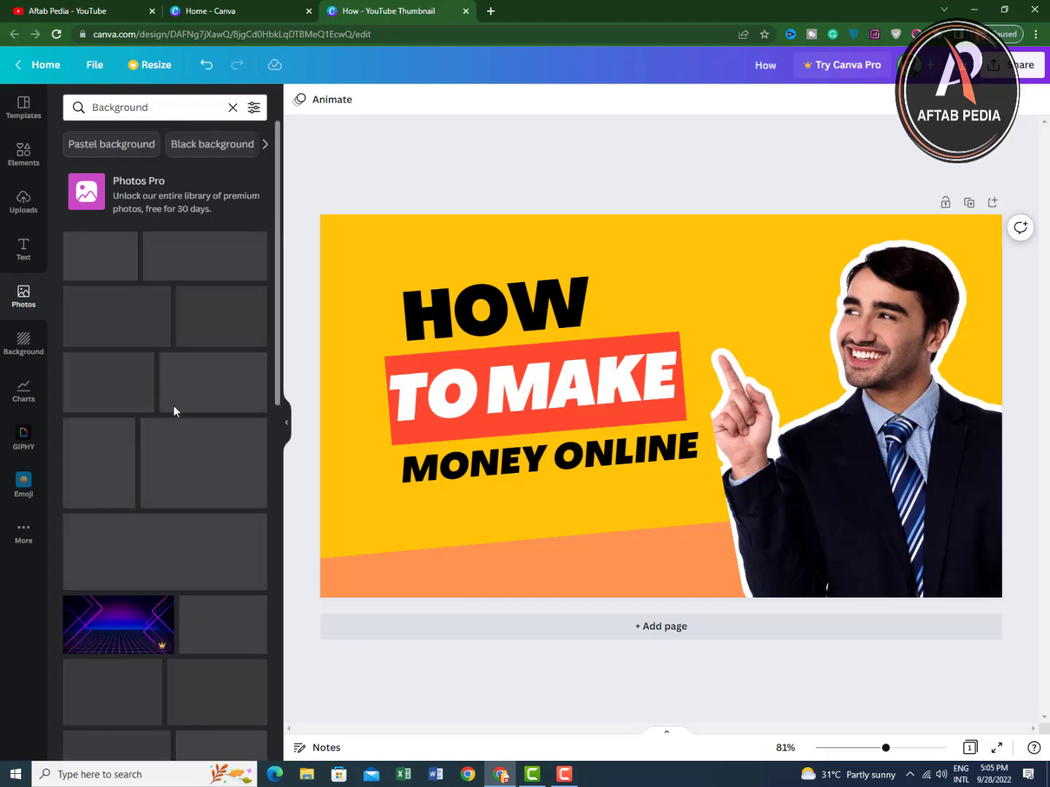
scroll(185, 583, "down", 6)
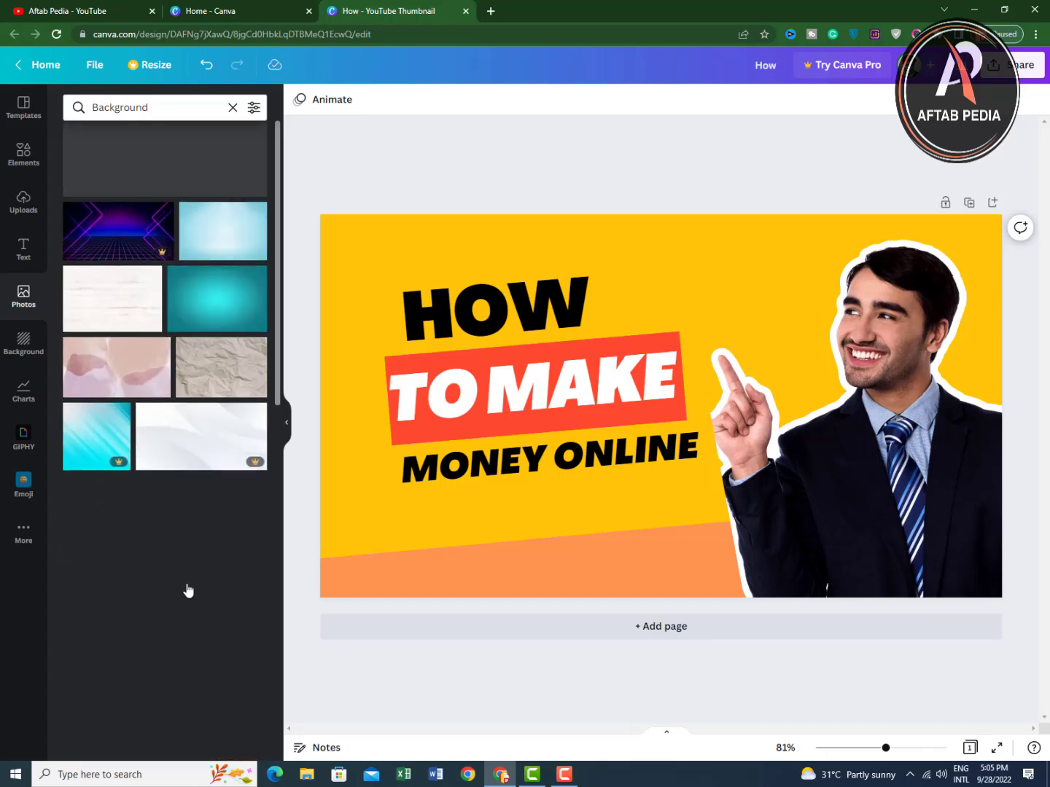
scroll(184, 580, "down", 2)
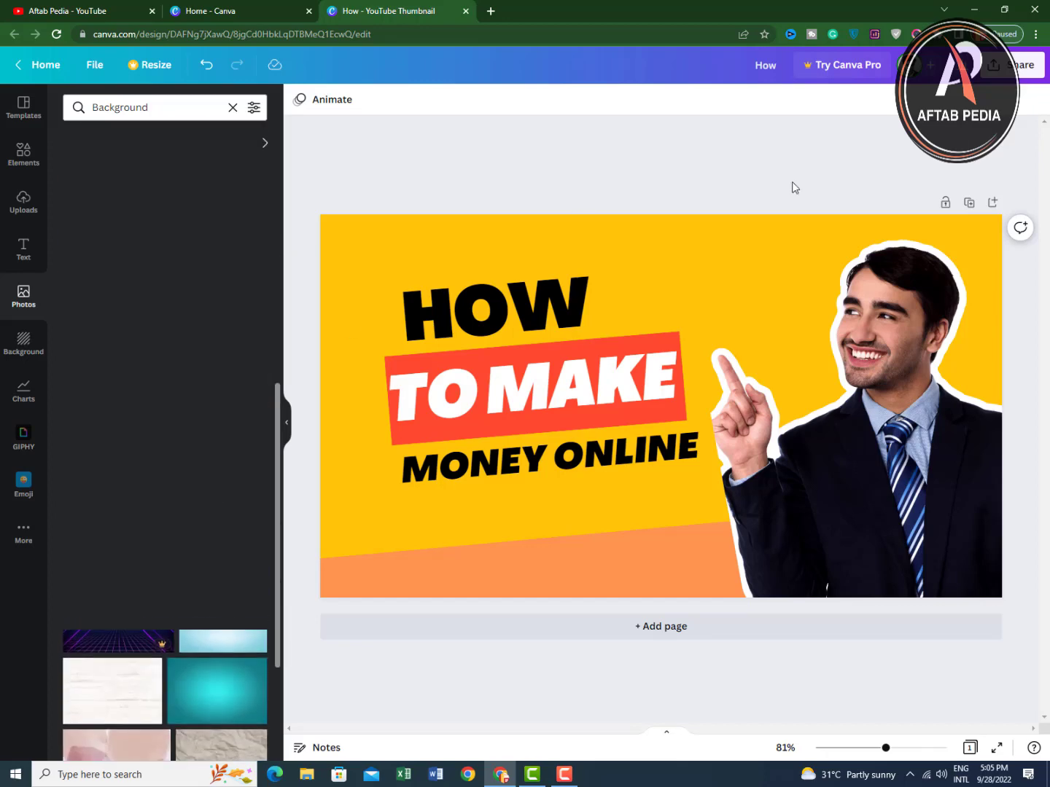
Download the thumbnail as a JPG and close the design
left_click(1022, 67)
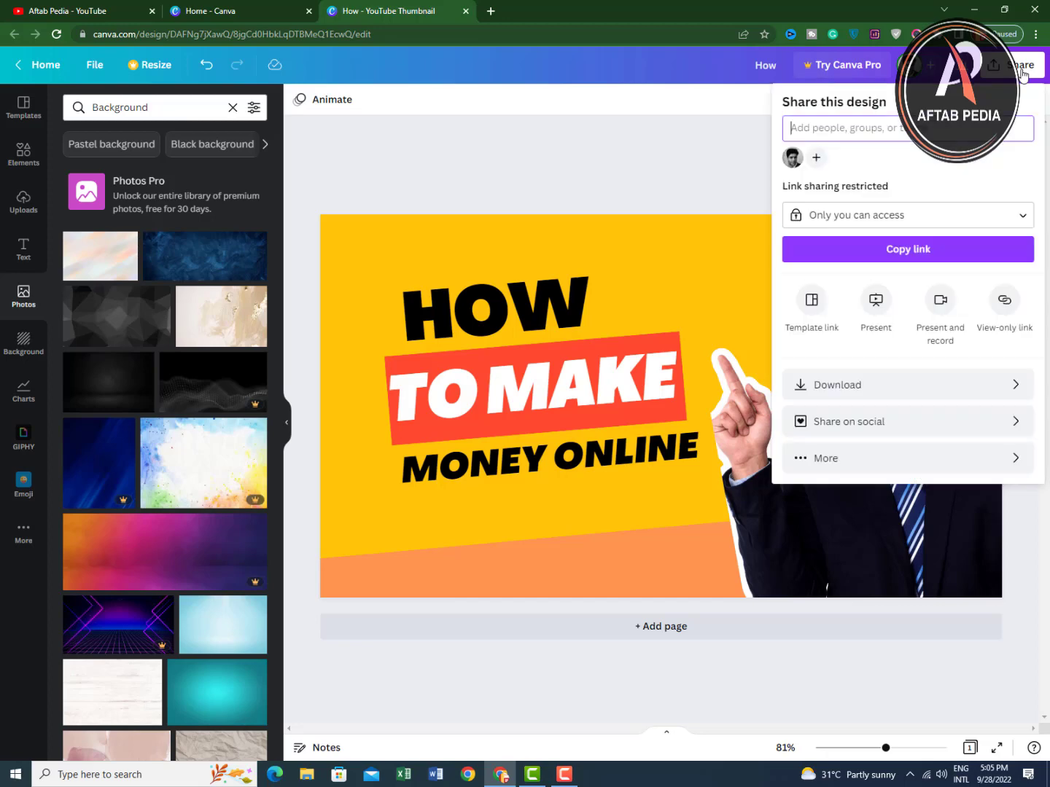
left_click(842, 395)
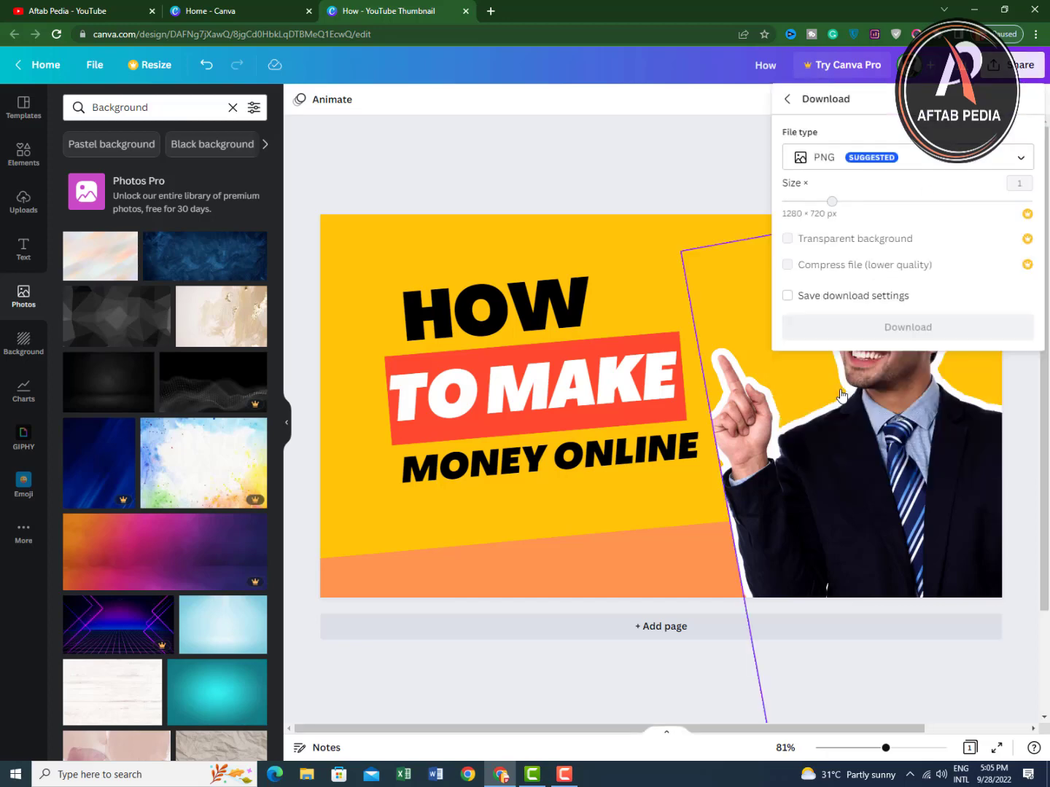
left_click(839, 162)
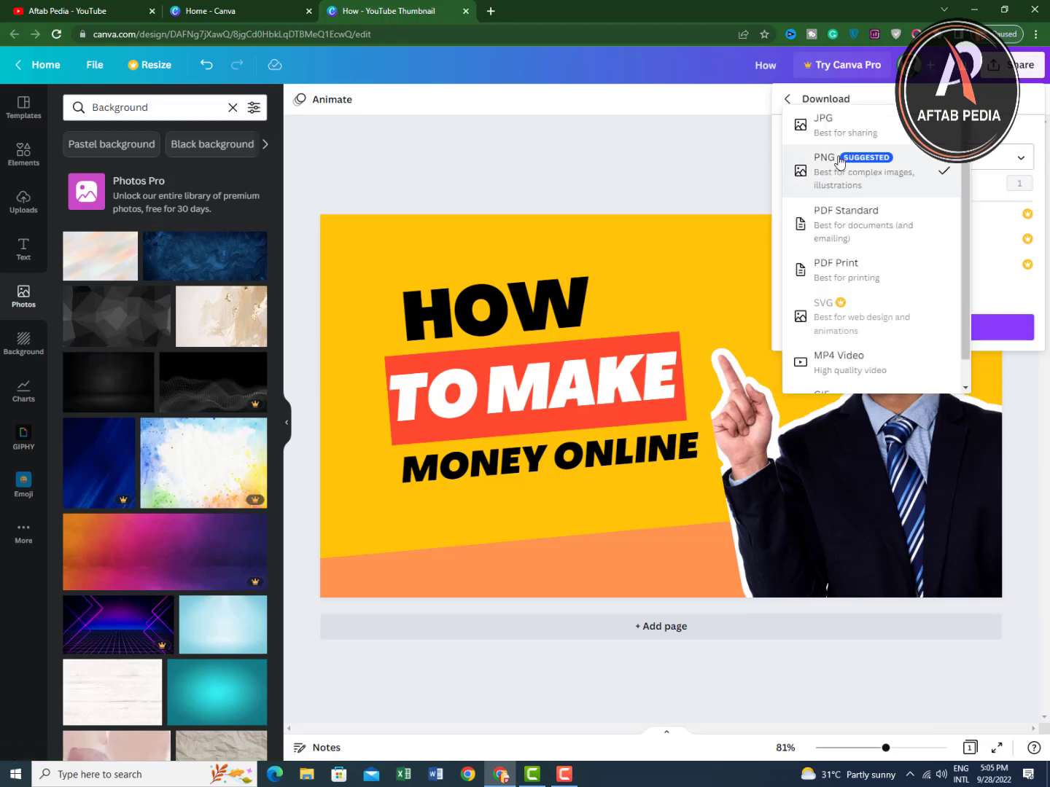
left_click(842, 124)
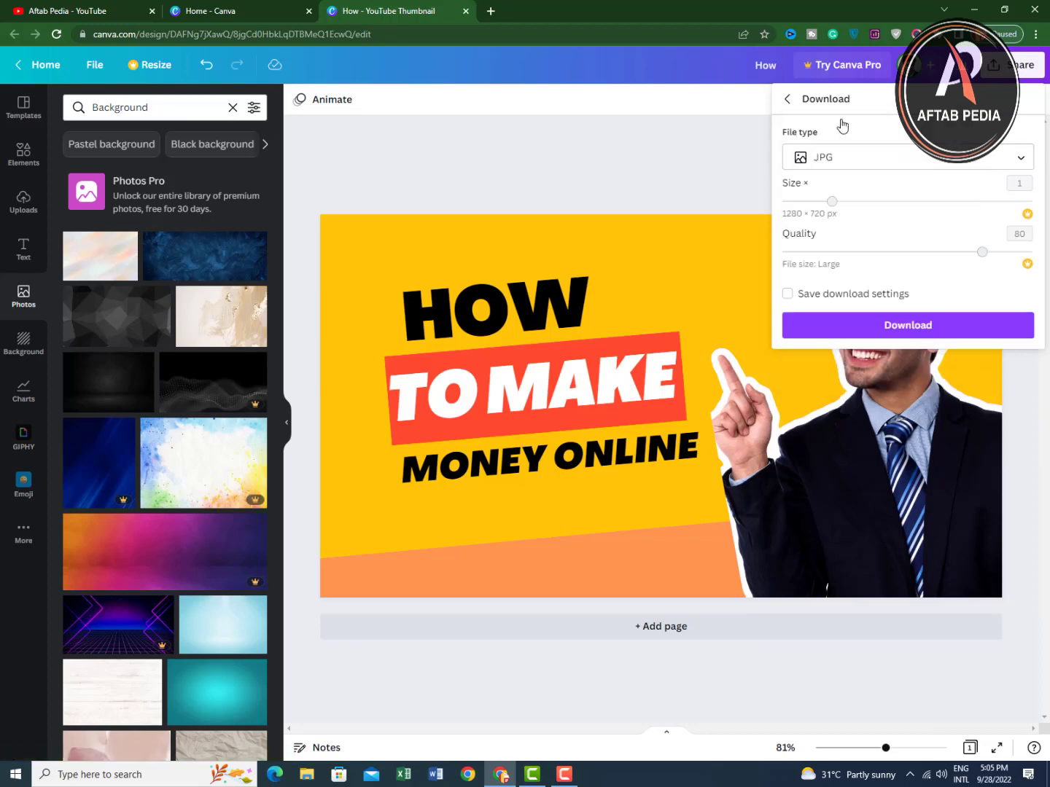
left_click(869, 330)
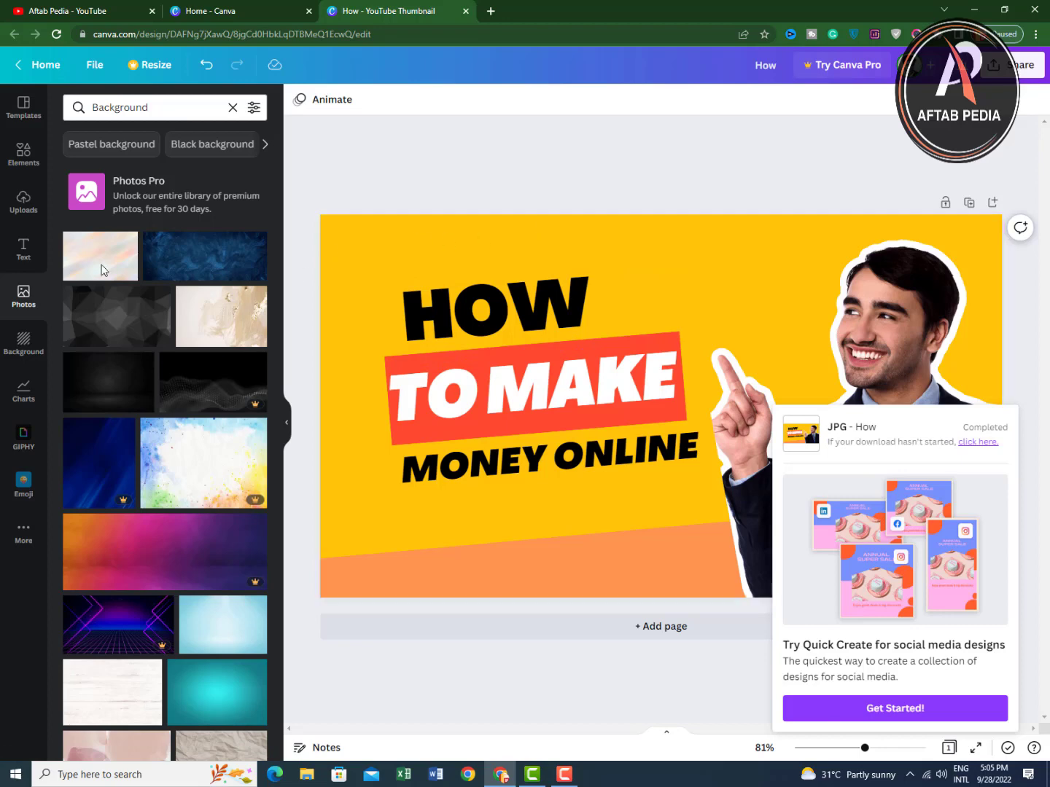
left_click(465, 11)
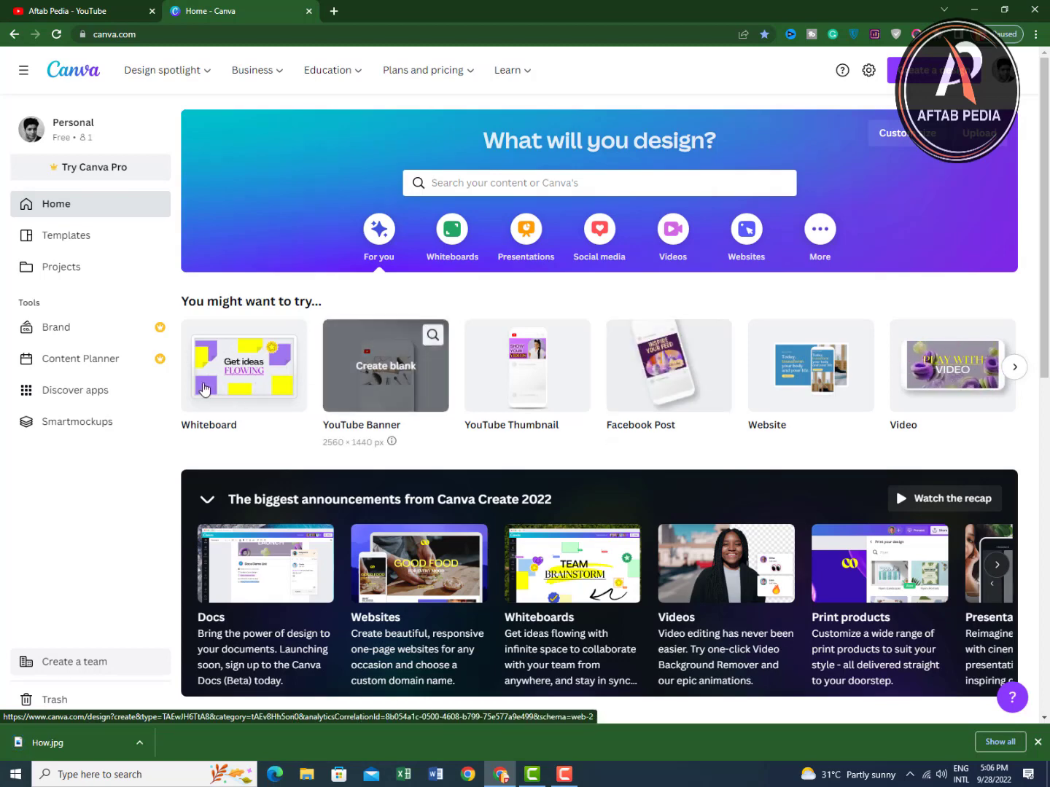
Look through the suggested design types and the recent designs on the home page
left_click(1015, 371)
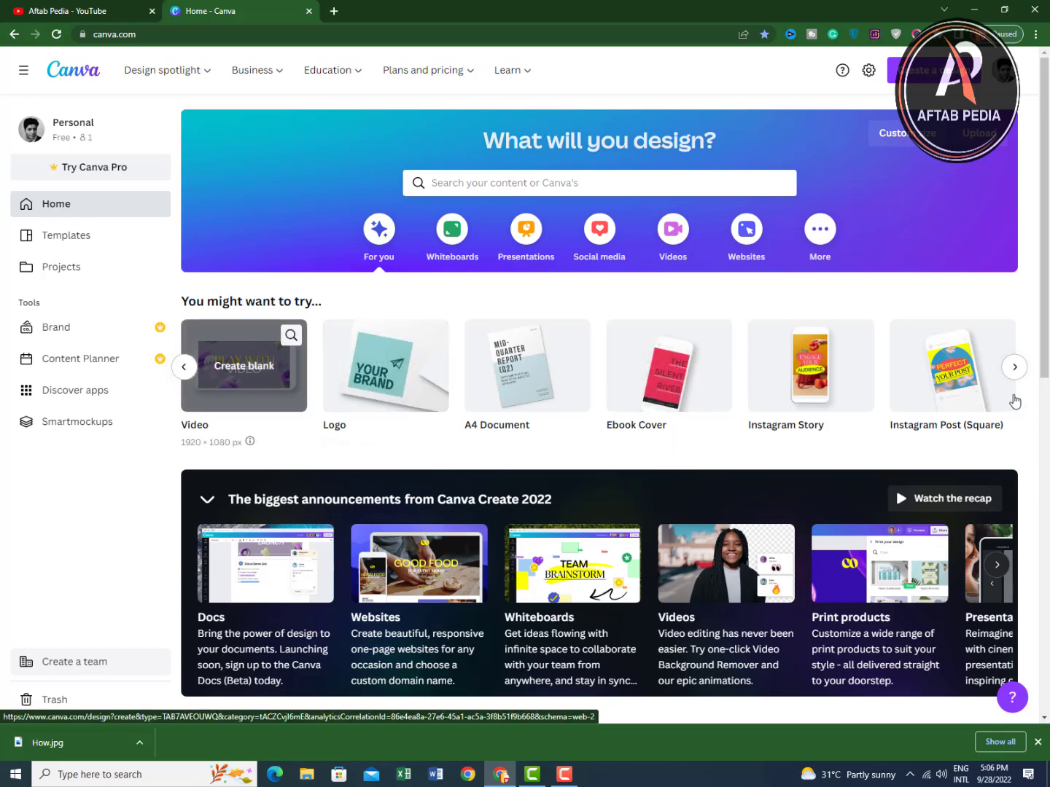
left_click(1014, 368)
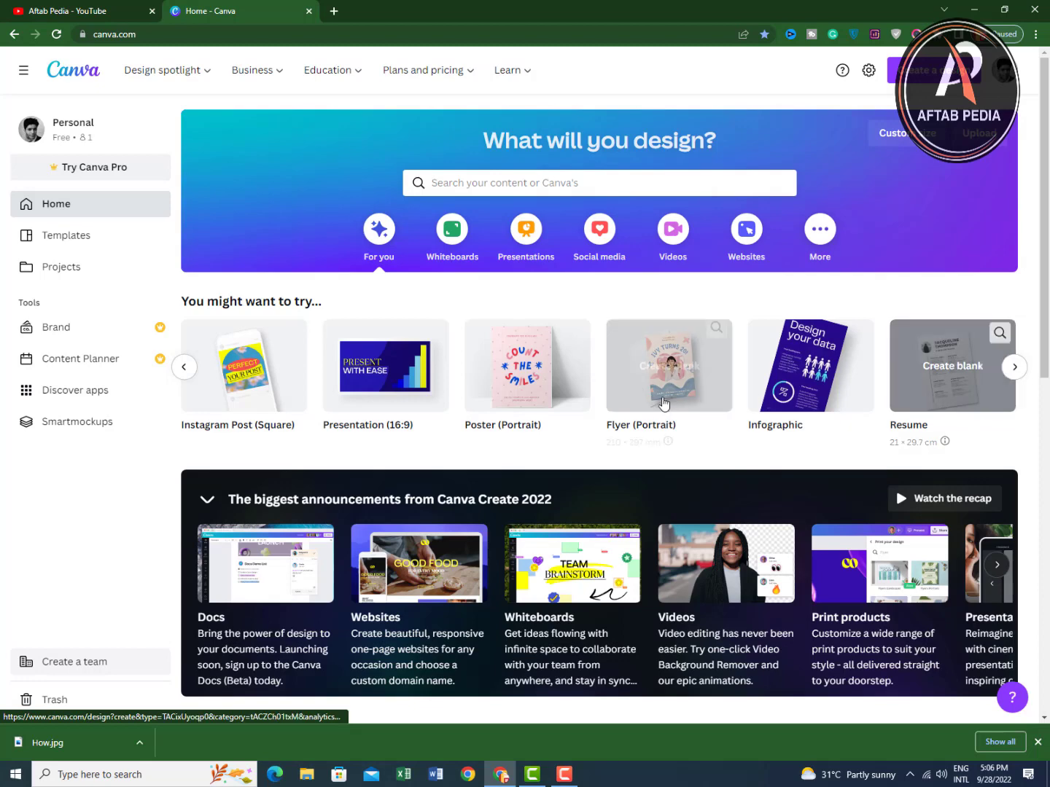
left_click(1017, 369)
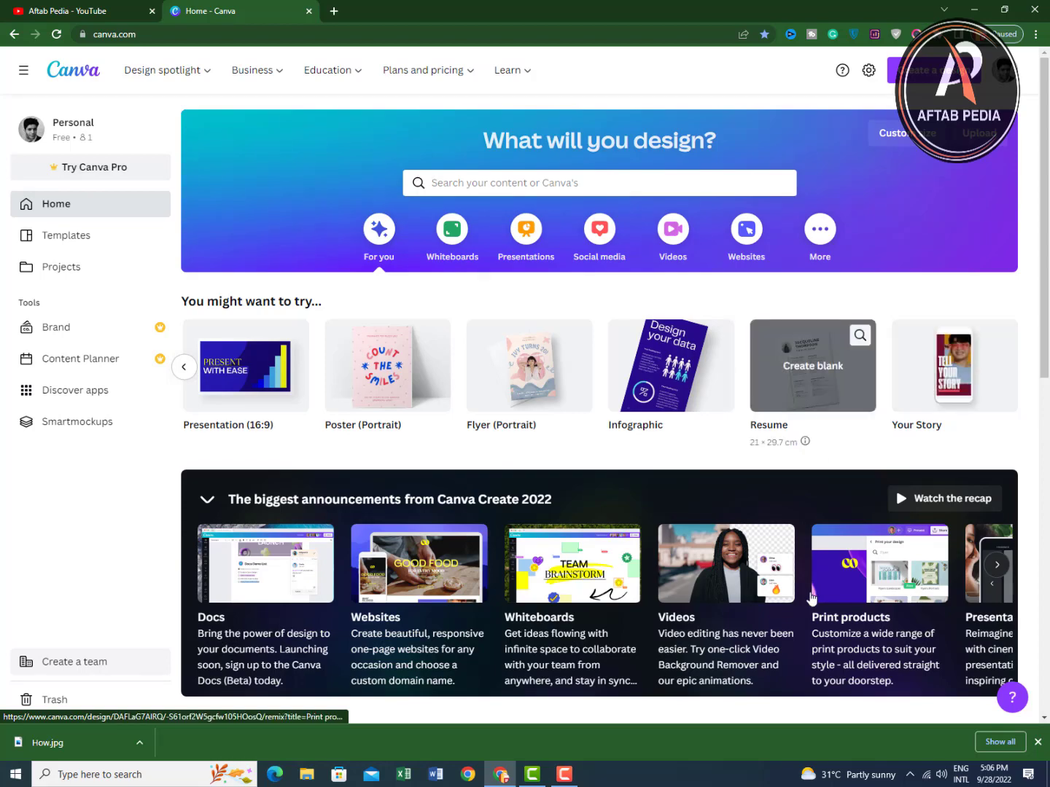
scroll(808, 587, "down", 5)
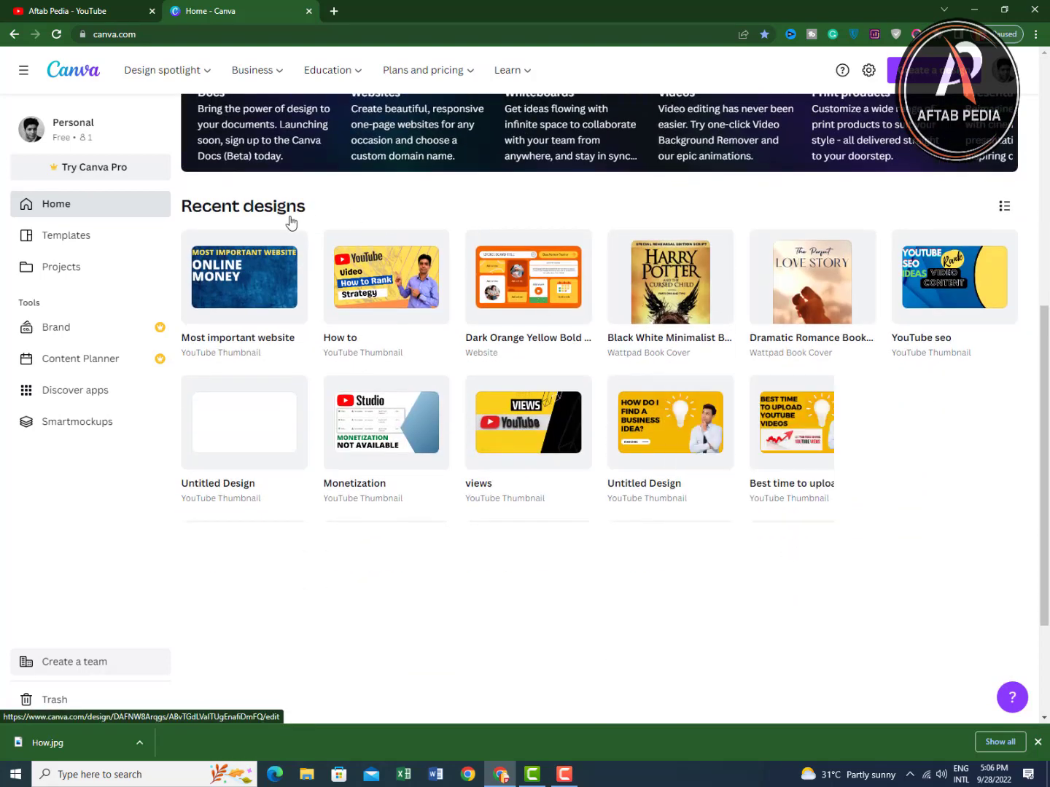
scroll(620, 470, "down", 2)
scroll(619, 470, "down", 1)
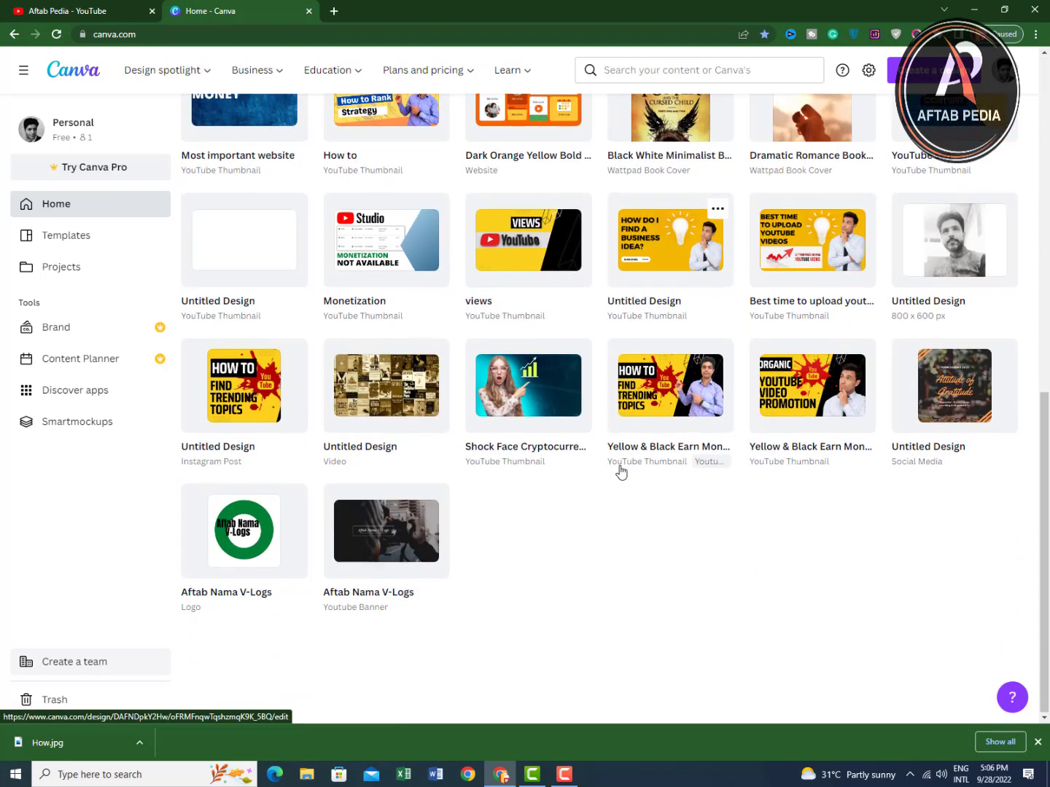
scroll(620, 470, "down", 2)
scroll(619, 470, "up", 5)
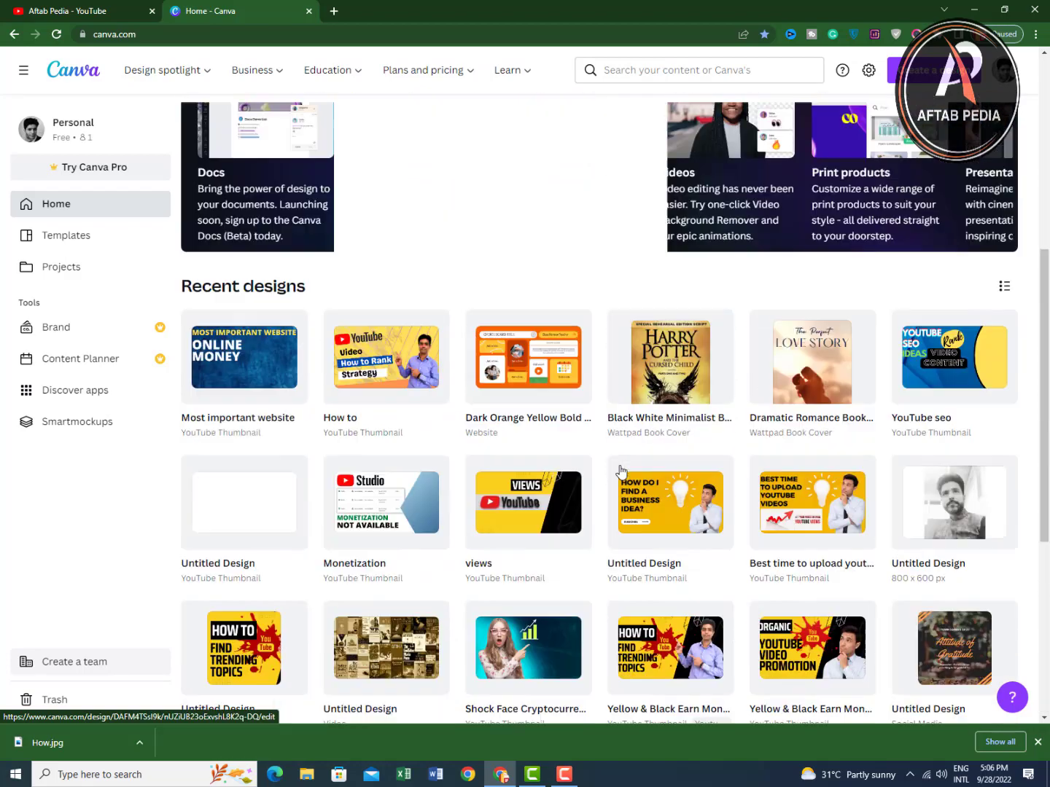
scroll(620, 470, "down", 1)
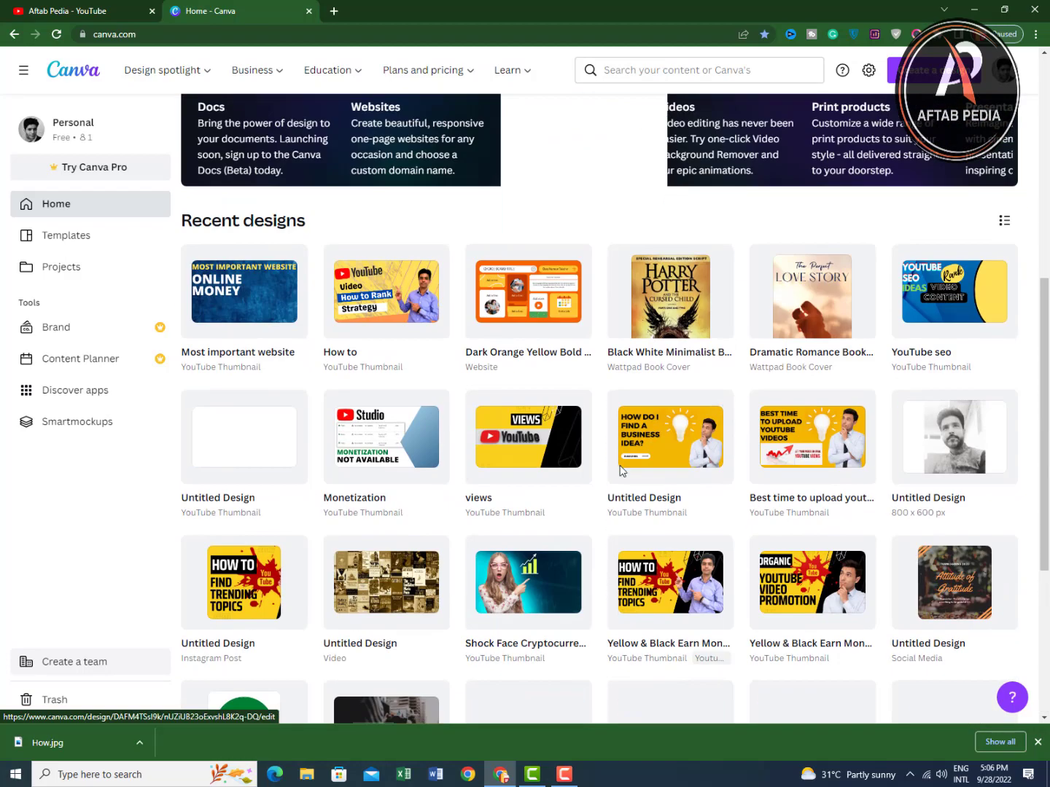
scroll(619, 470, "up", 5)
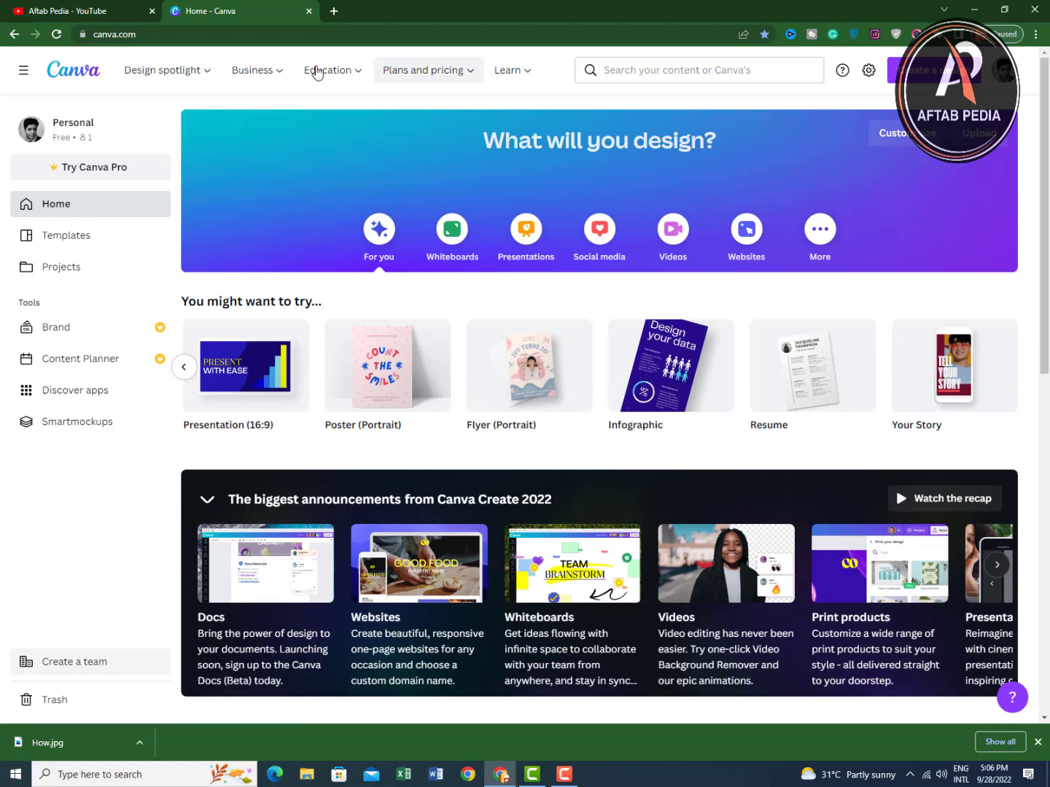
Examine the design makers and top products listed under Design spotlight
mouse_move(318, 74)
mouse_move(164, 70)
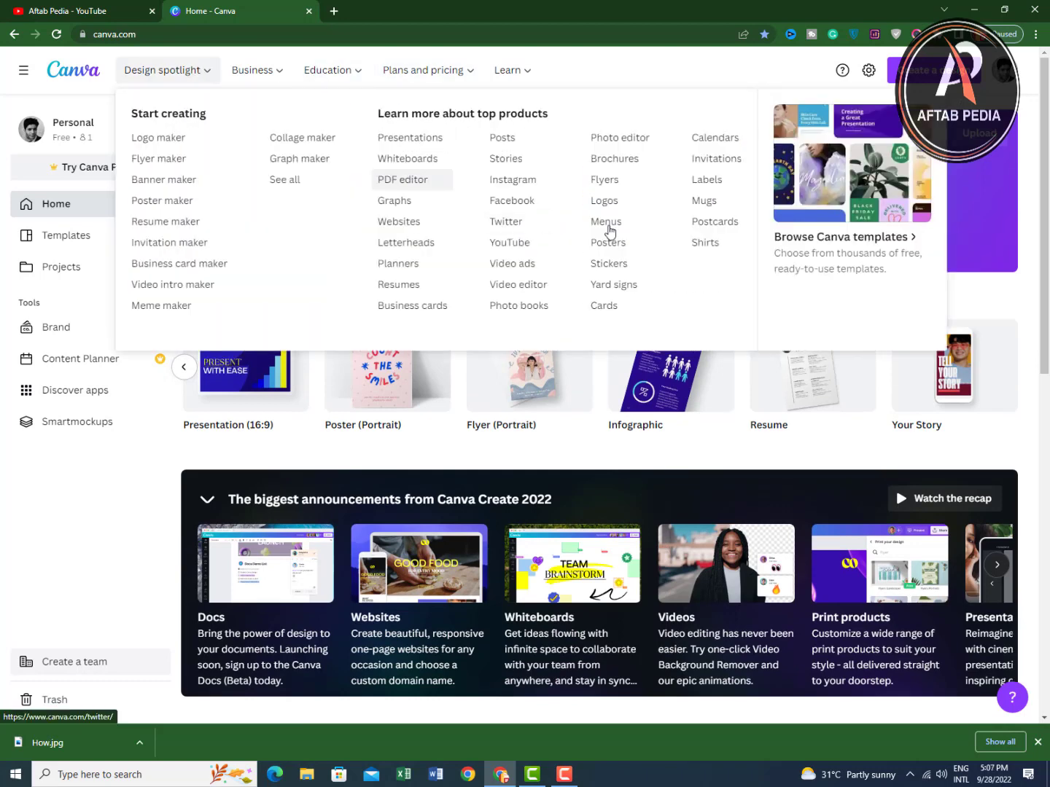